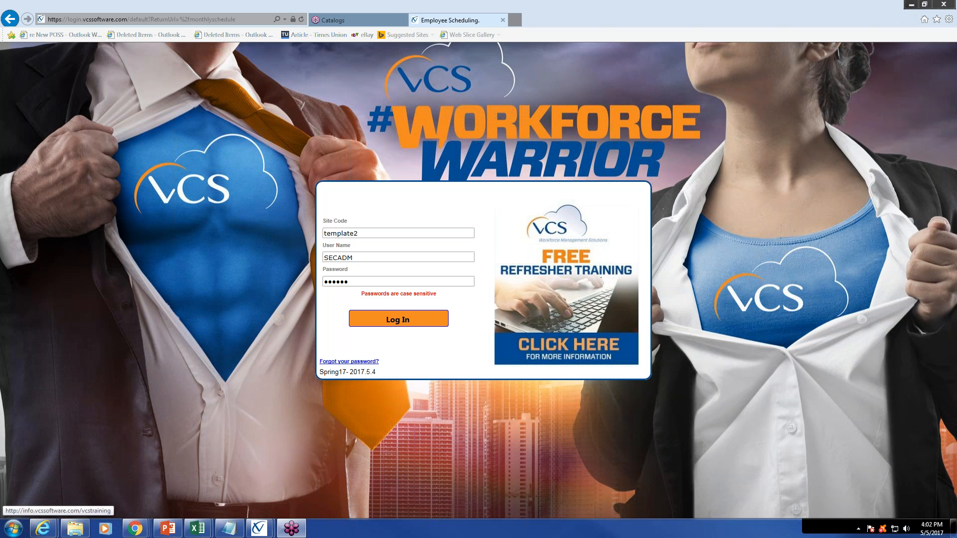
Log in to the site with the credentials already filled in and open the supervisor's Manage Time Banks page
click(398, 320)
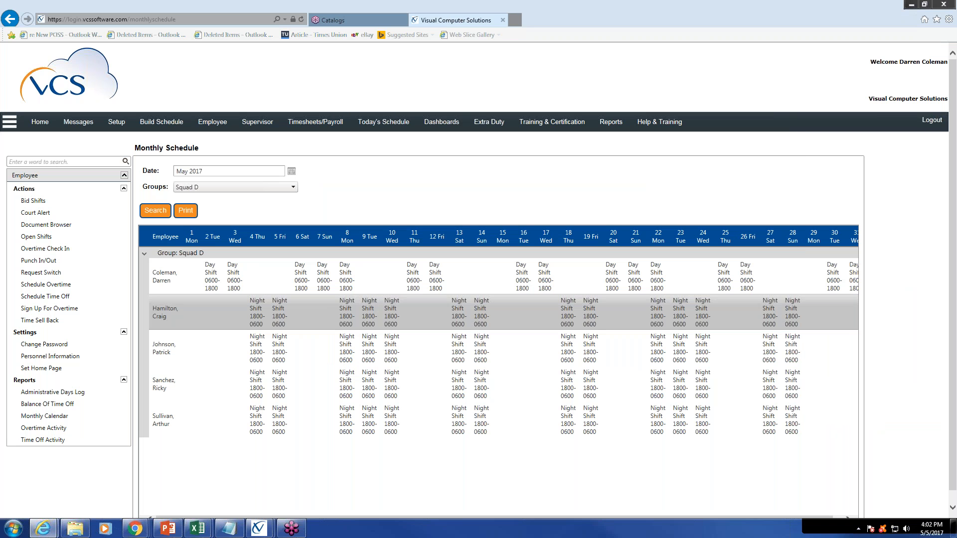
click(264, 125)
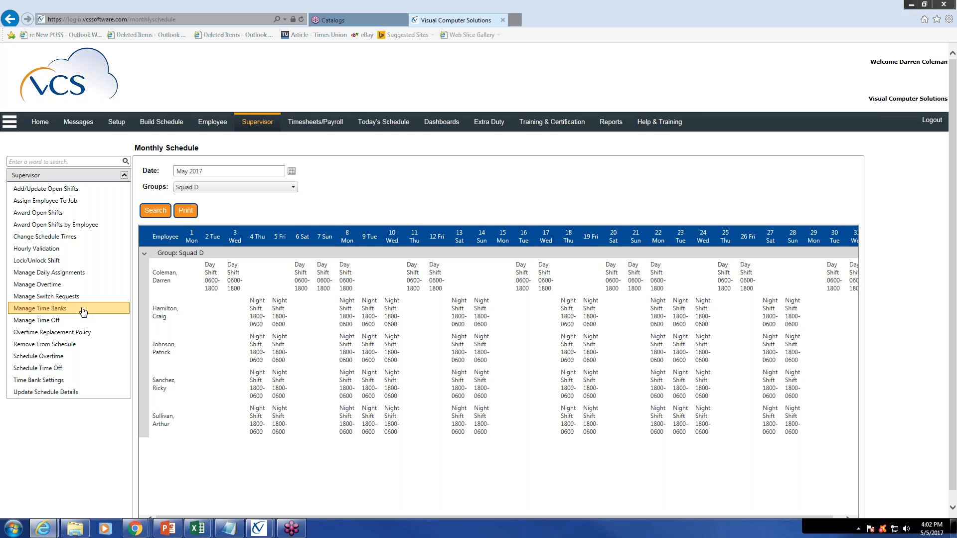
click(49, 309)
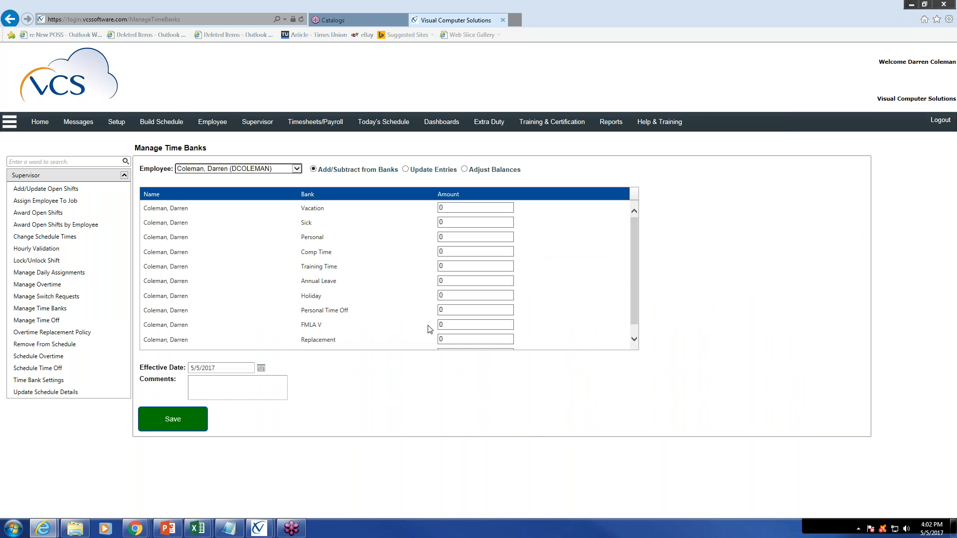
For the second listed employee, enter amounts of 10 for the Vacation bank and 15 for the Sick bank
click(297, 169)
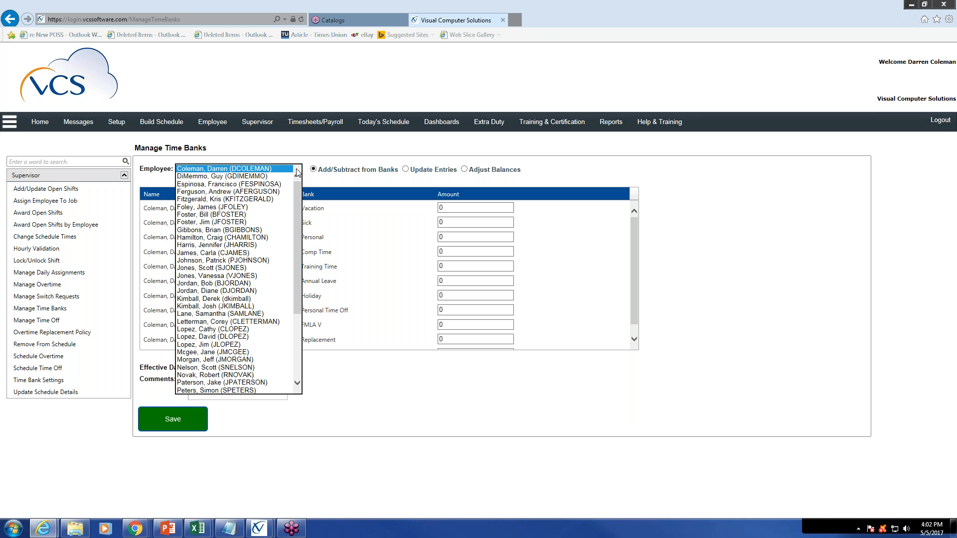
click(247, 176)
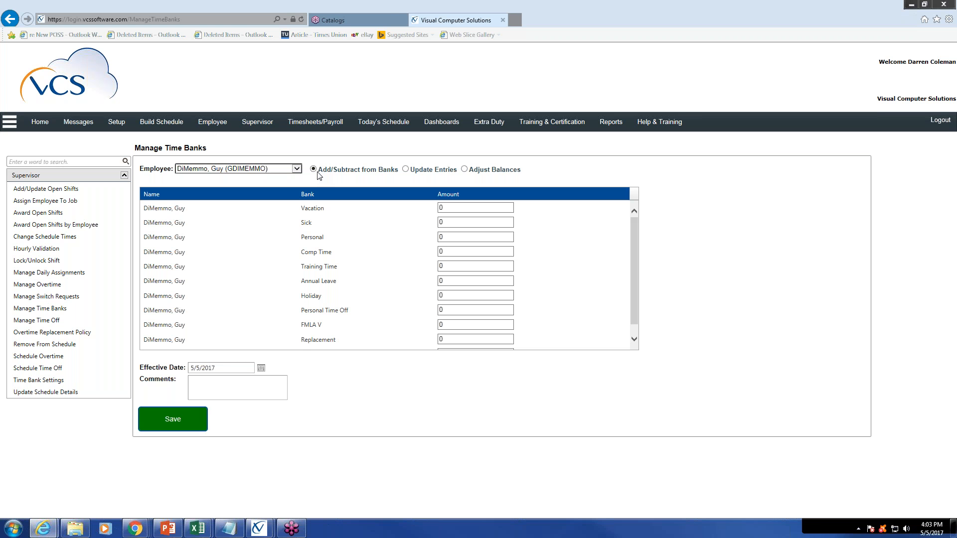
click(447, 208)
key(BackSpace)
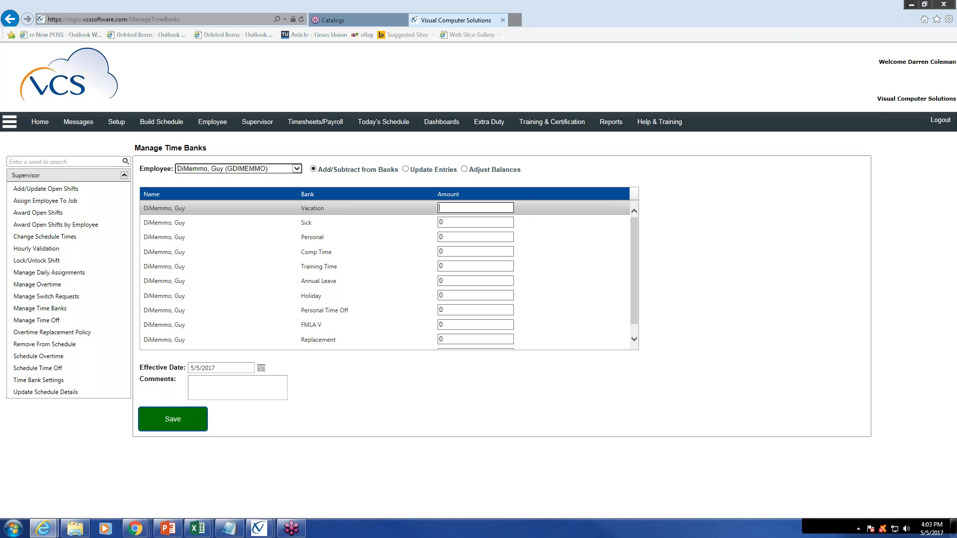
text(10)
click(465, 222)
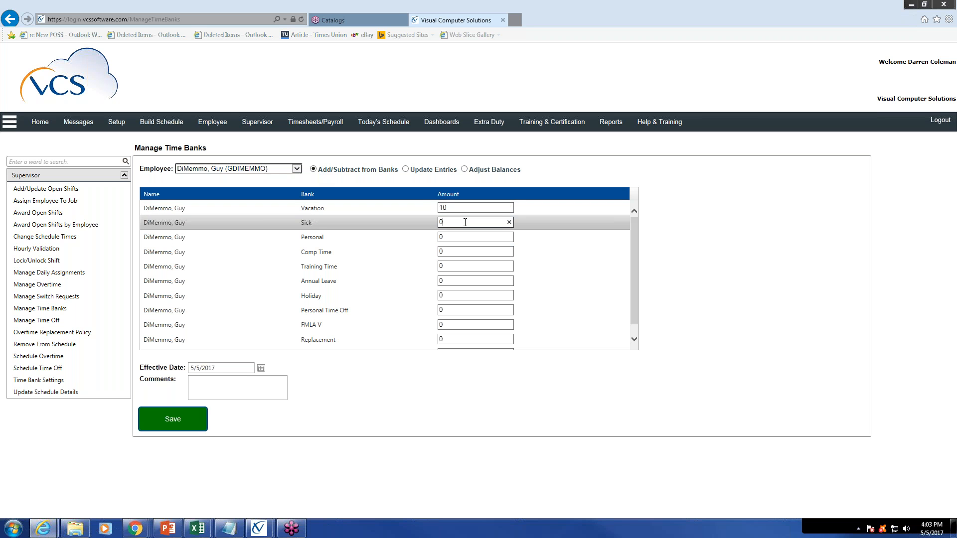
key(BackSpace)
text(15)
Enter an amount of 100 for both the Personal and the Comp Time banks
click(465, 238)
key(BackSpace)
text(100)
click(461, 252)
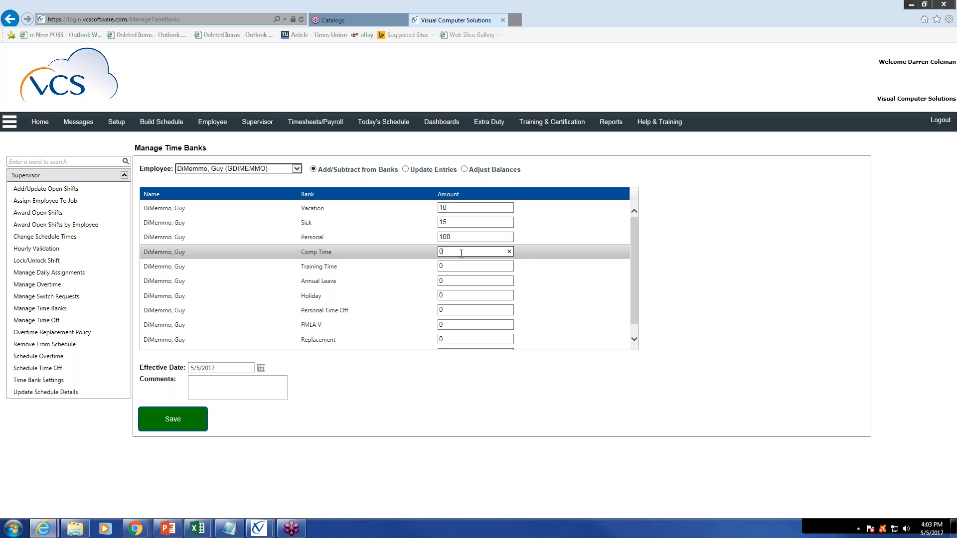
key(BackSpace)
text(100)
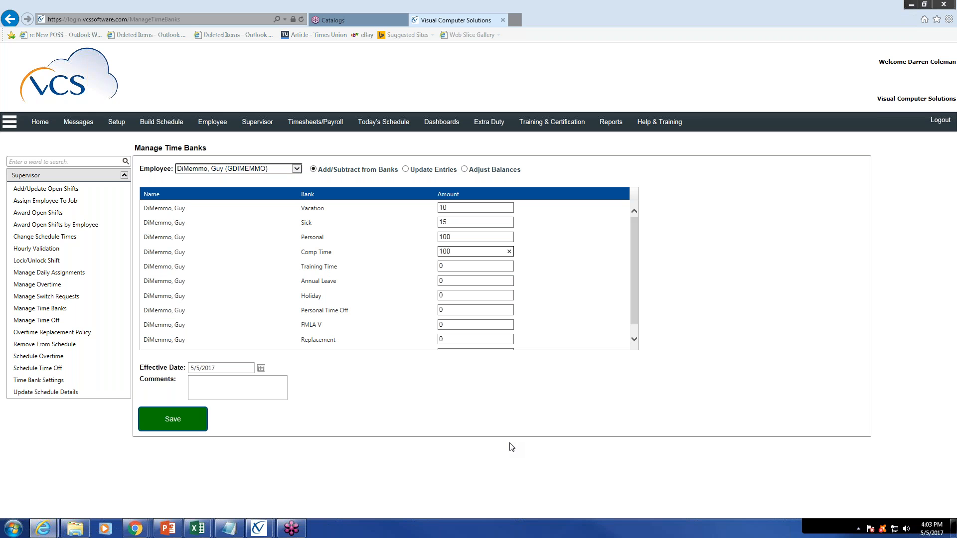
Set the effective date of the time bank additions to 5/1/2017
click(262, 370)
click(261, 369)
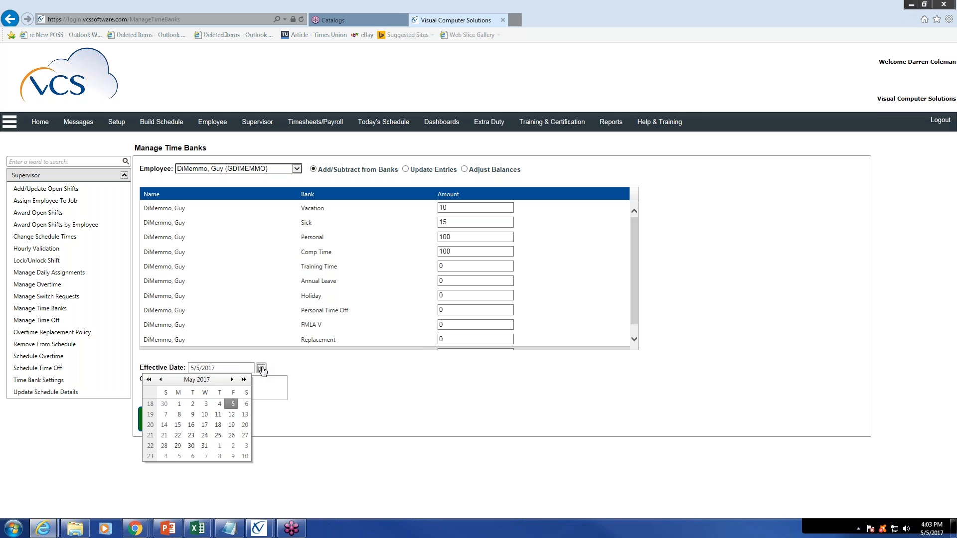
click(179, 404)
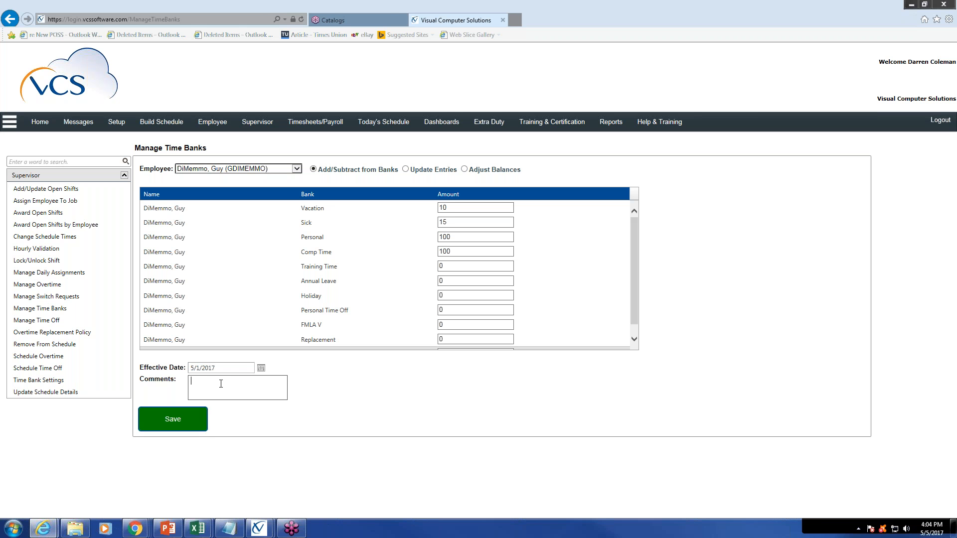
Add the comment "Time balance upload 5/5/2017" and save the employee's time bank additions
text(Time balance upload 5/5/2017)
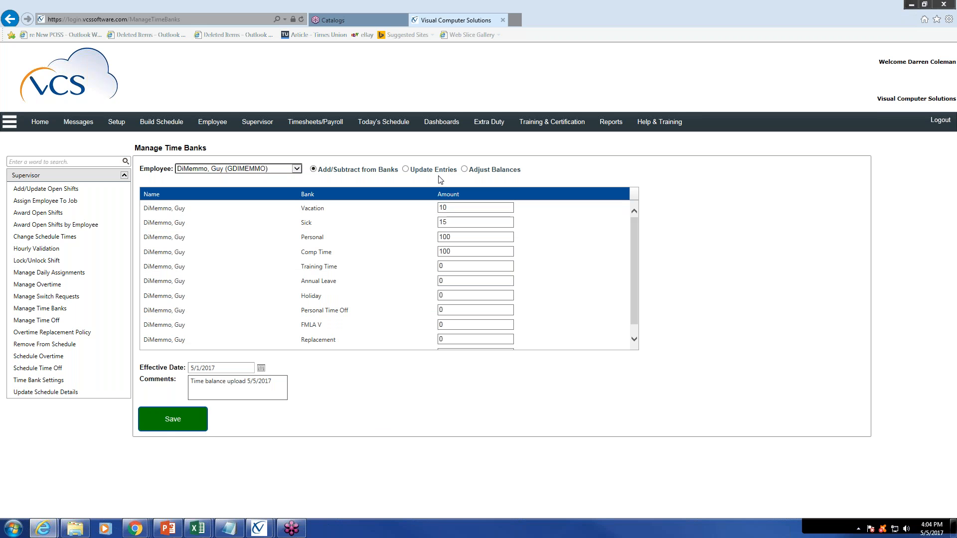
click(170, 421)
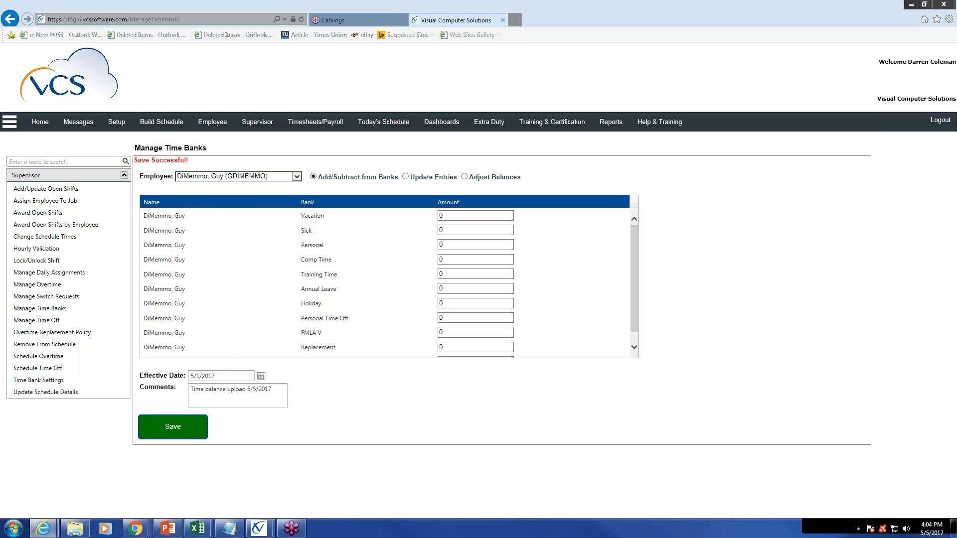
Switch to the third listed employee and enter an amount of 50 for the Vacation bank
click(298, 177)
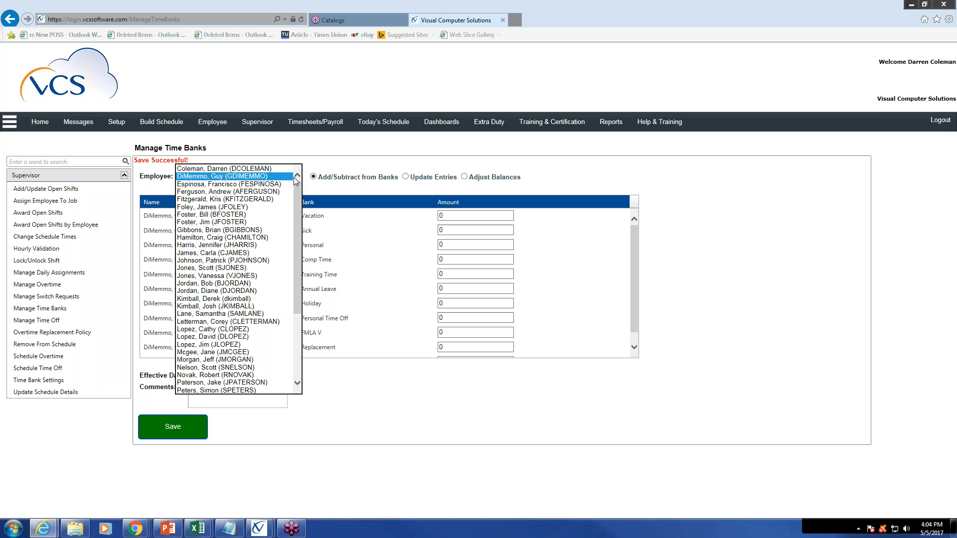
click(287, 185)
click(471, 208)
key(BackSpace)
text(50)
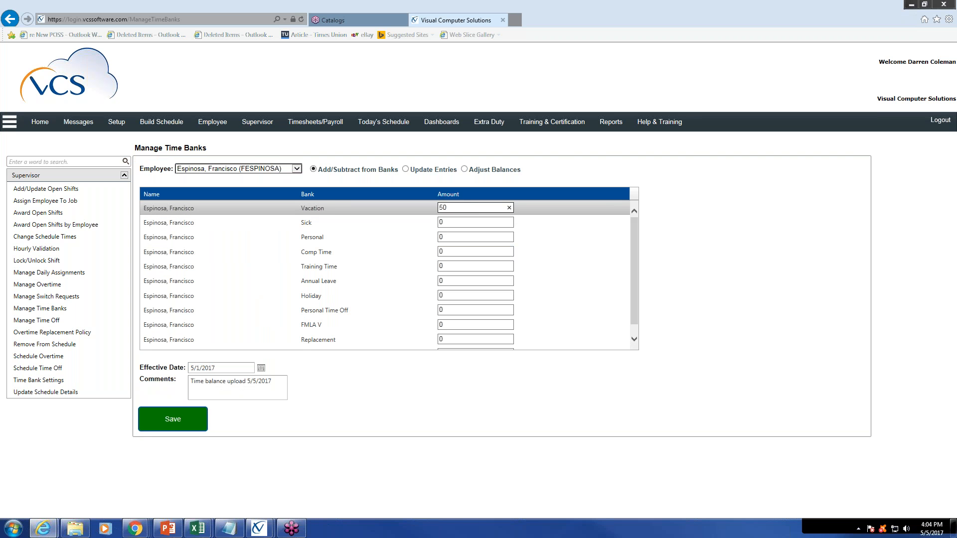
Enter amounts of 20 for the Sick bank and 50 for the Personal bank, and save the additions
click(478, 222)
key(BackSpace)
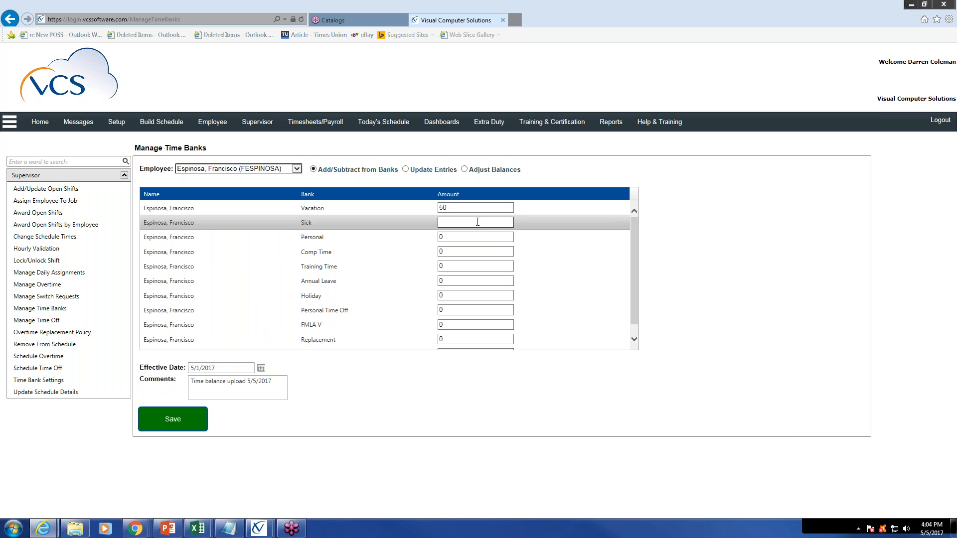
text(20)
click(478, 232)
key(BackSpace)
text(5)
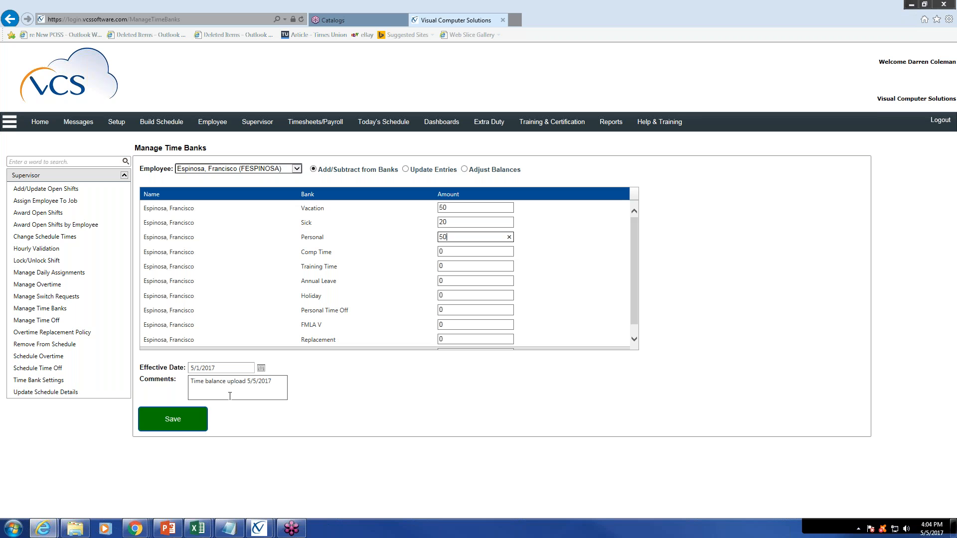
click(175, 420)
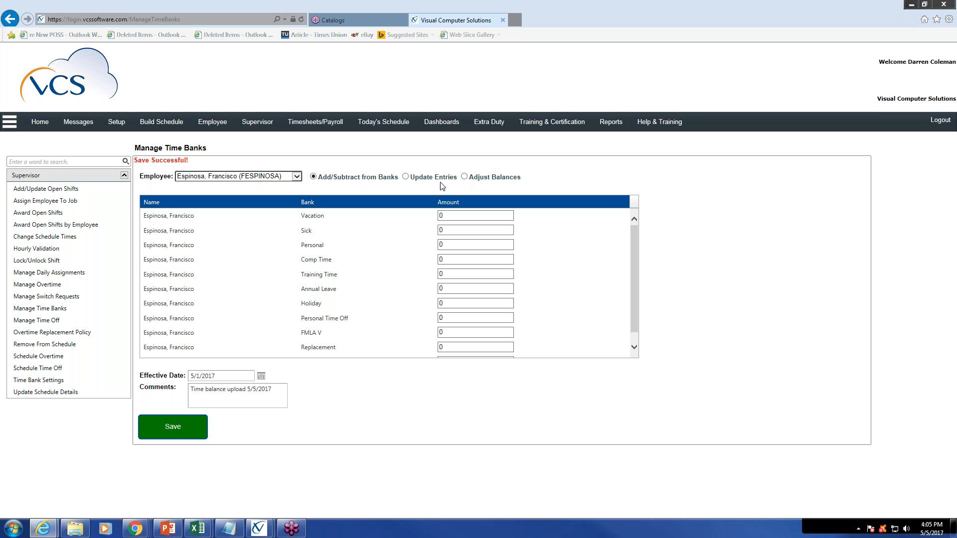
Show the Update Entries view for the second listed employee and go to the 5/1/2017 upload entries, checking the Vacation entry's comment and date
click(406, 178)
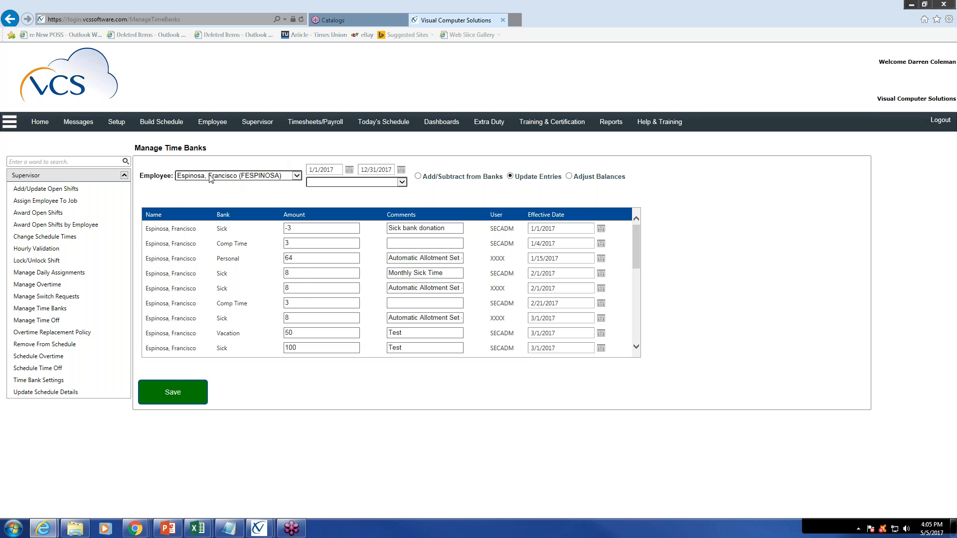
click(296, 177)
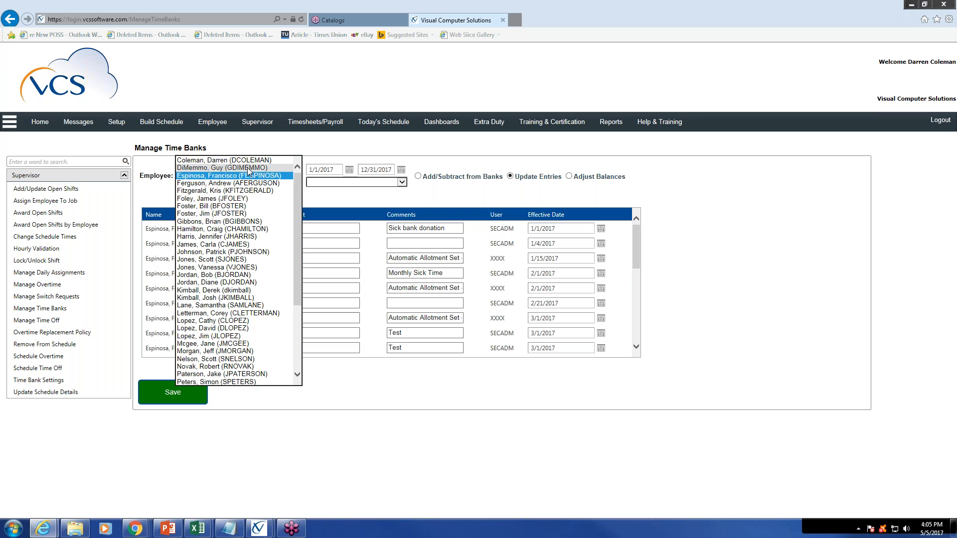
click(224, 168)
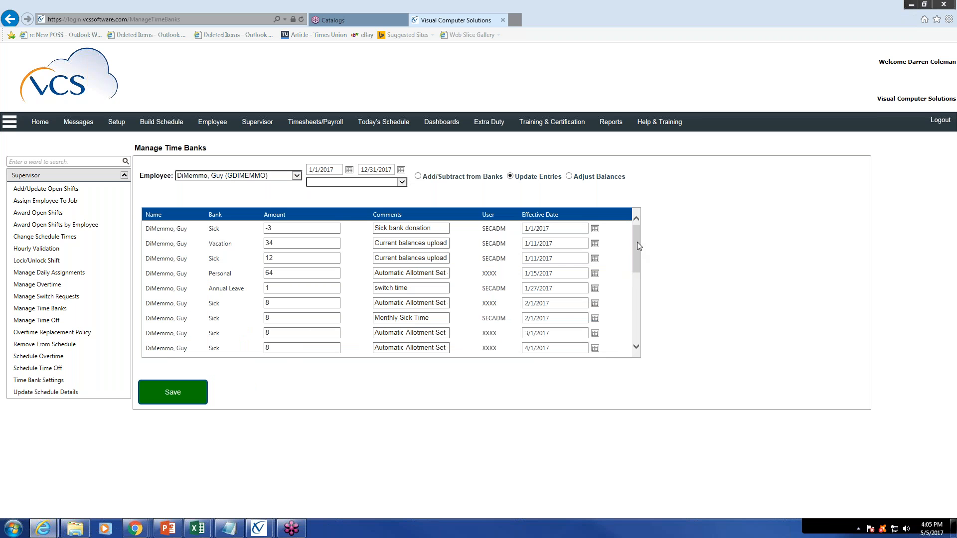
scroll(637, 244, down, 1)
drag(636, 269, 637, 339)
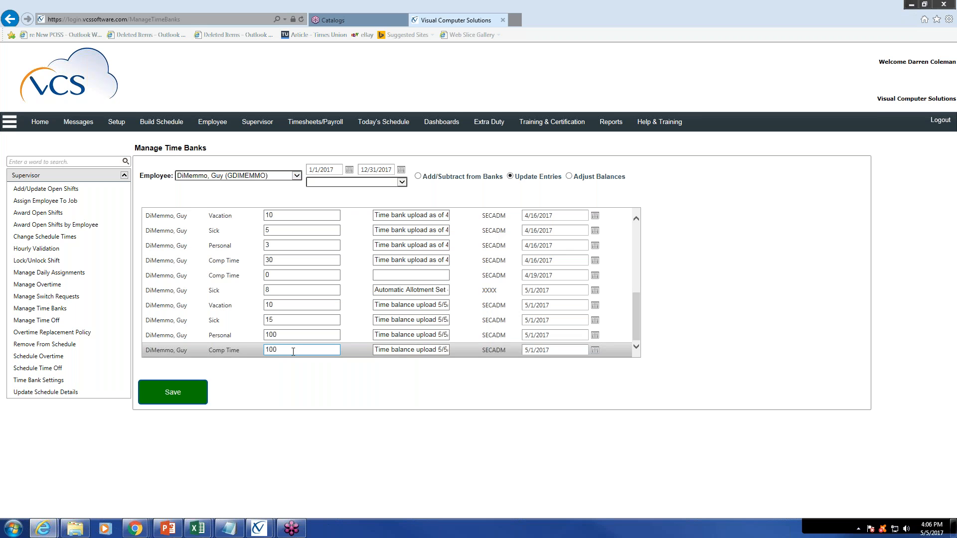
drag(387, 305, 474, 346)
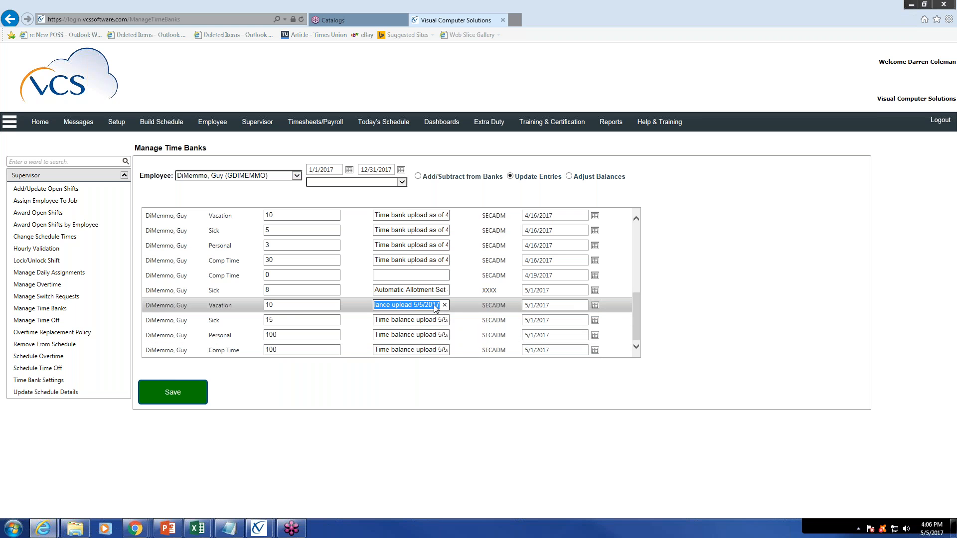
click(561, 305)
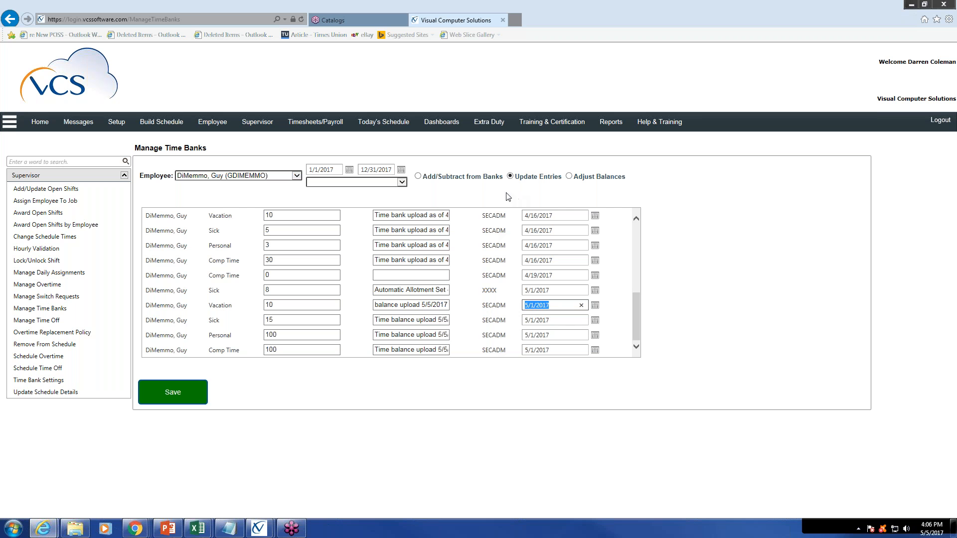
Change the uploaded 5/1/2017 Sick entry's amount to 10 and the Personal entry's amount to 90
click(302, 319)
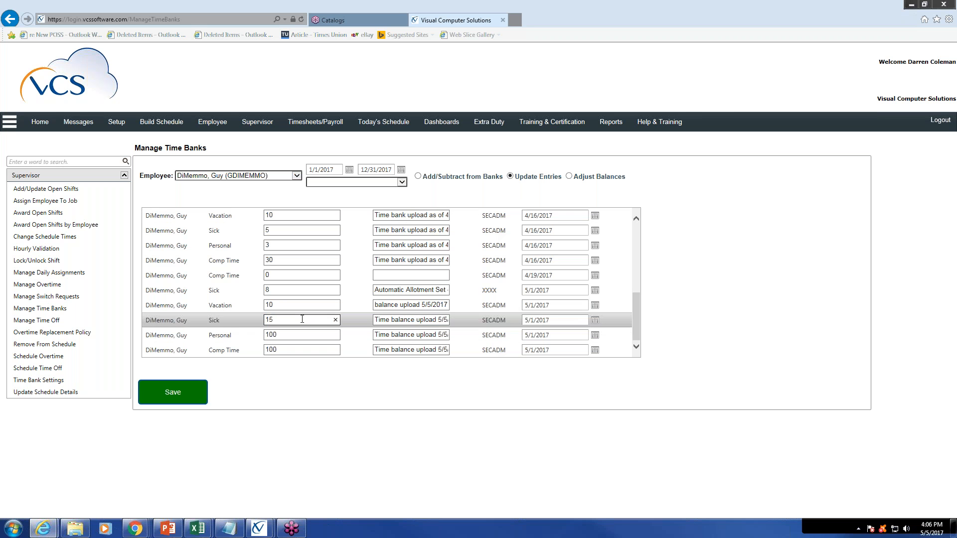
text(0)
click(302, 334)
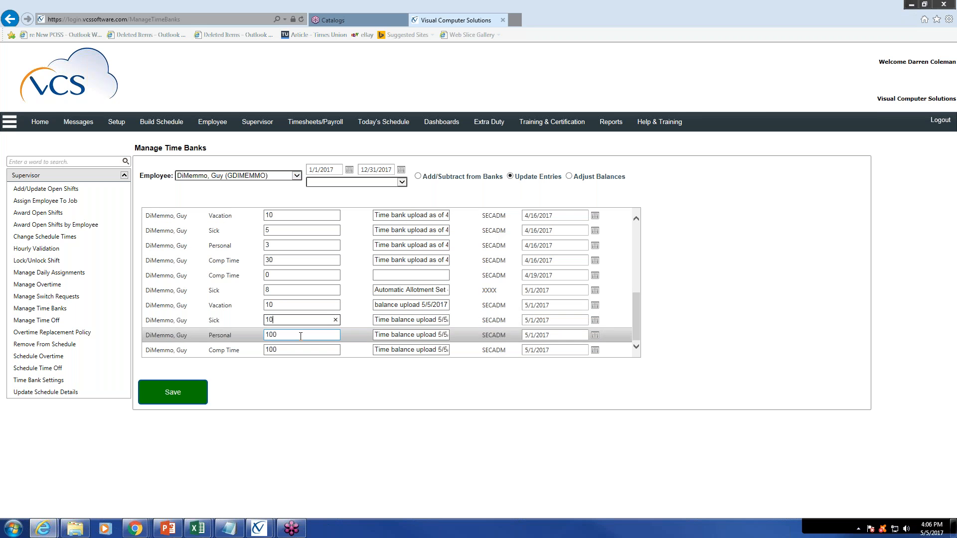
key(BackSpace)
key(BackSpace)
key(BackSpace)
text(90)
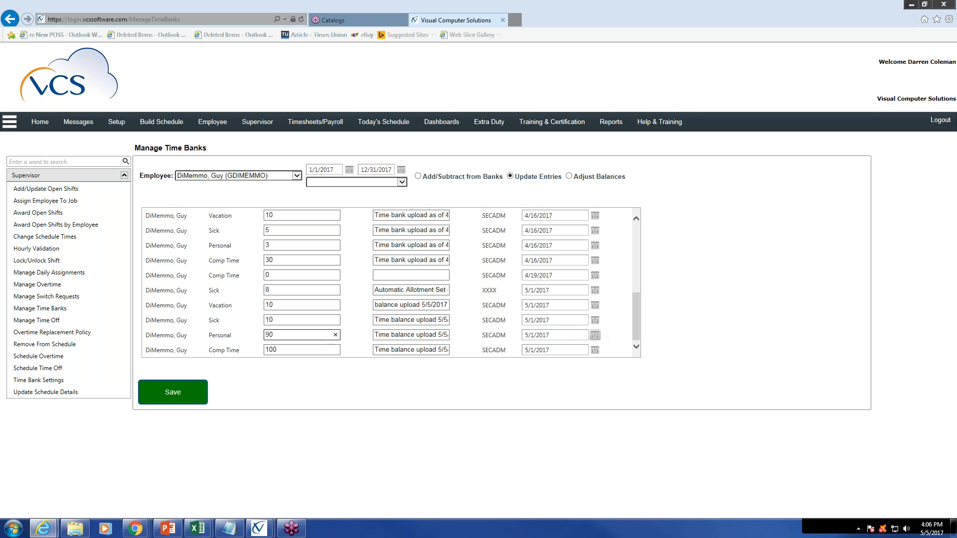
Check the date picker of the uploaded Sick entry, the Vacation entry's comment and the rest of the entries list
click(595, 321)
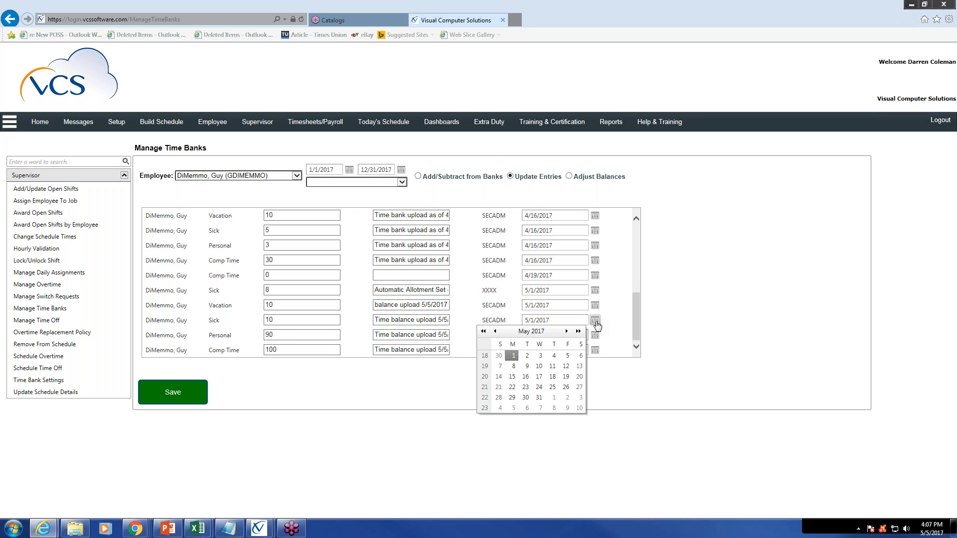
click(447, 306)
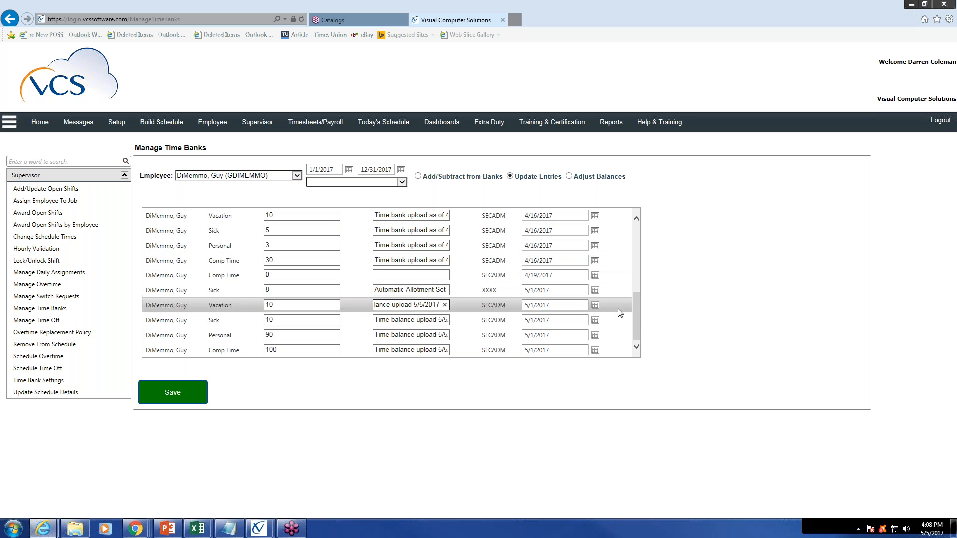
drag(635, 320, 633, 291)
scroll(631, 255, up, 2)
scroll(630, 316, down, 8)
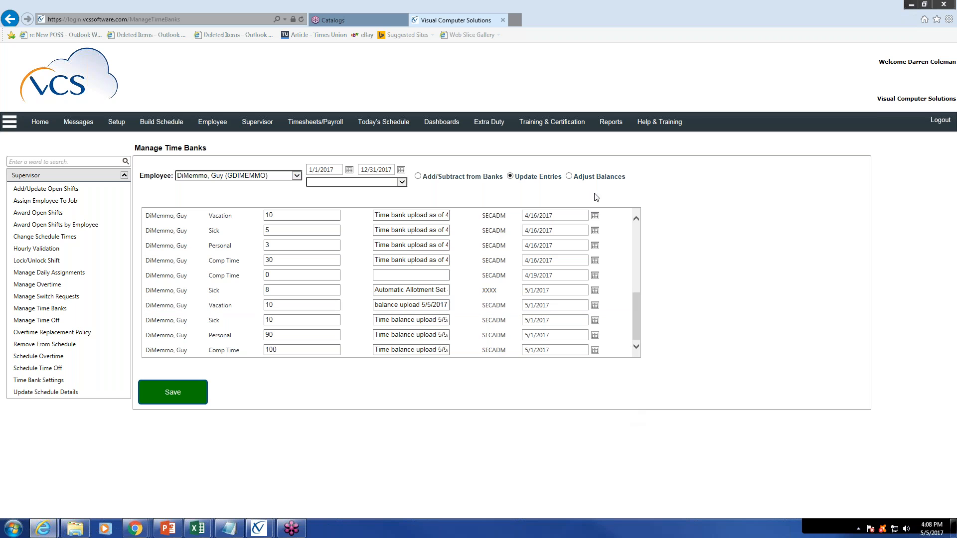
Switch to Adjust Balances, set the Vacation bank's actual amount to 400 and the effective date to 5/5/2017
click(569, 177)
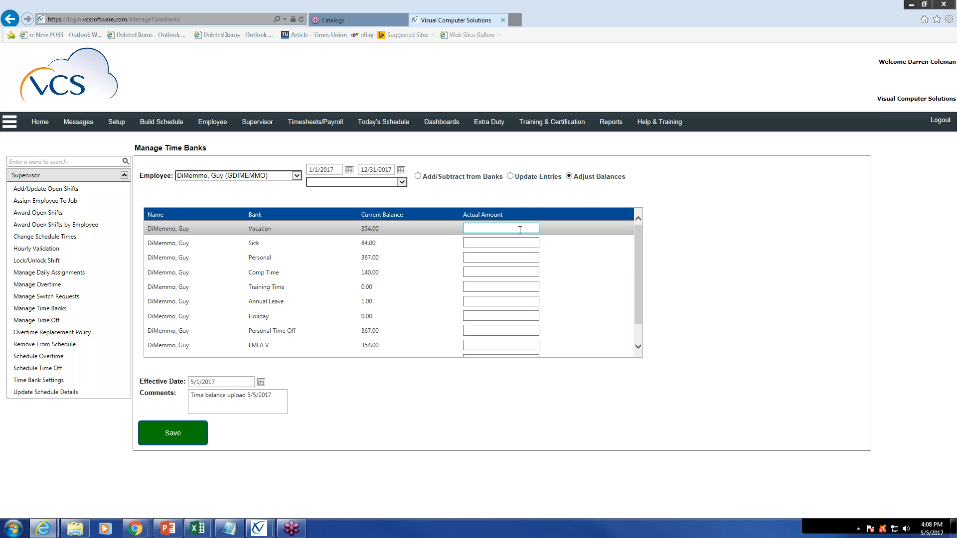
text(400)
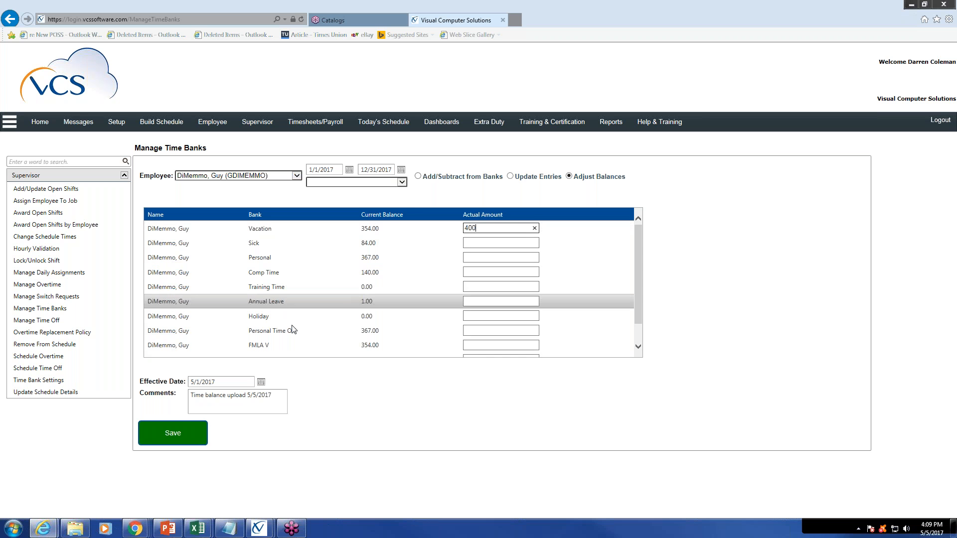
click(262, 383)
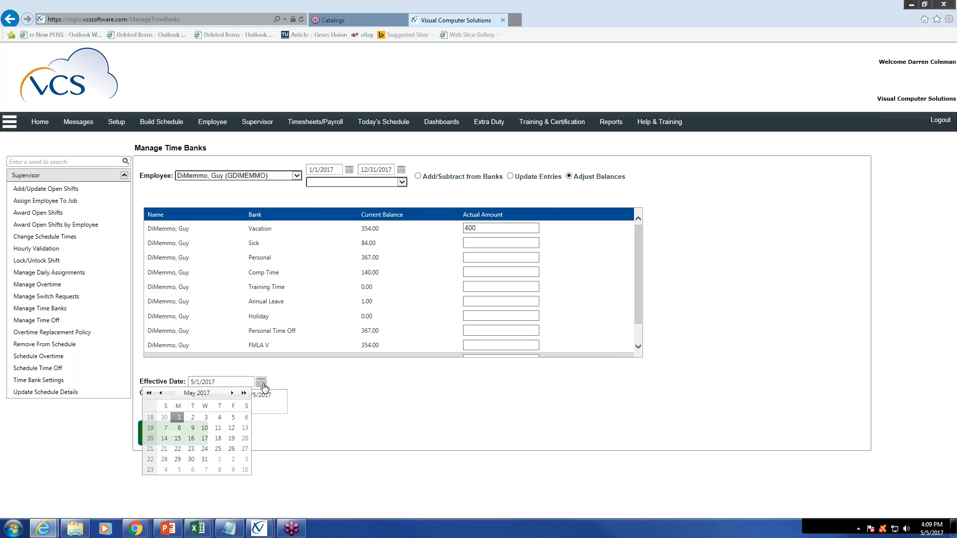
click(233, 417)
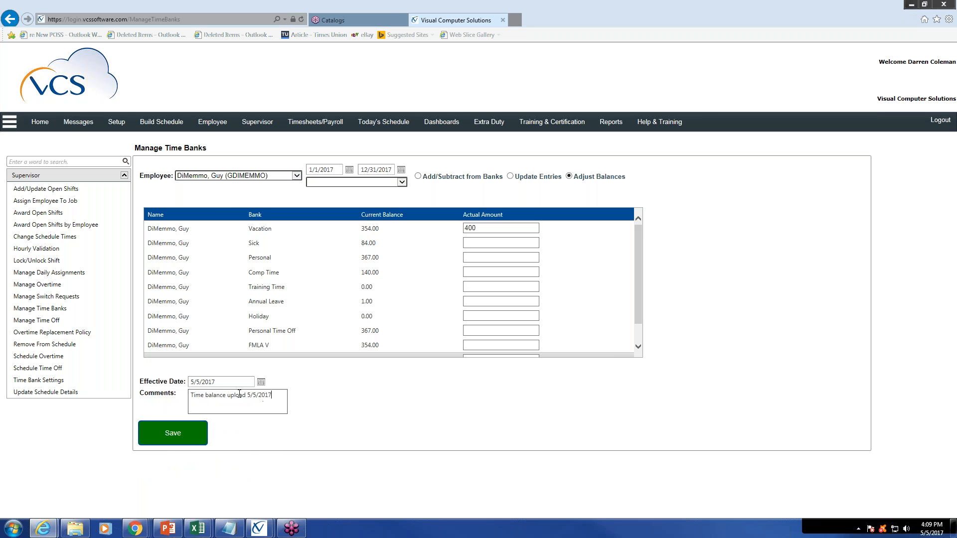
Replace the comment with "Balance adjustment" and save the balance change
drag(272, 394, 175, 393)
key(BackSpace)
text(Balance adjustment)
click(165, 434)
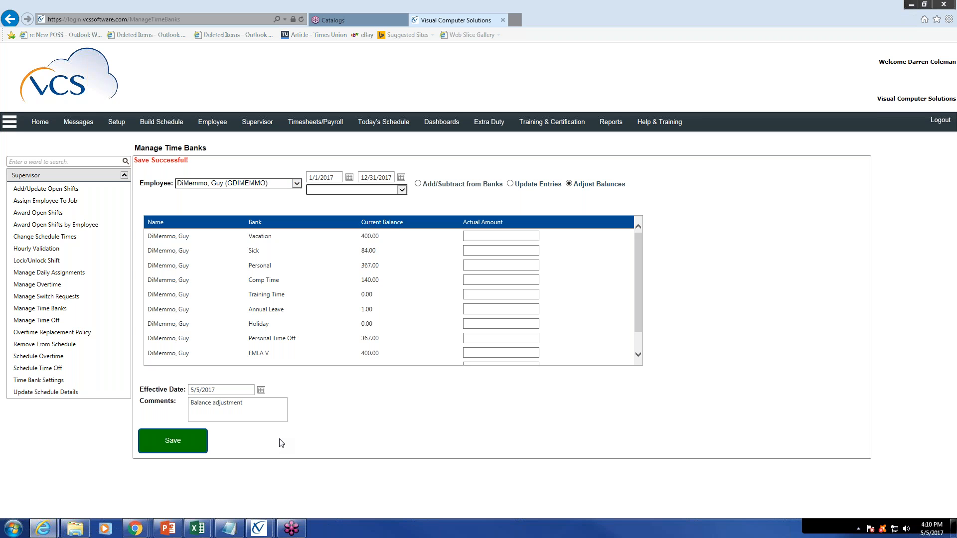
Open the Employee Statistical Report for the employee whose Vacation balance was just adjusted
click(610, 122)
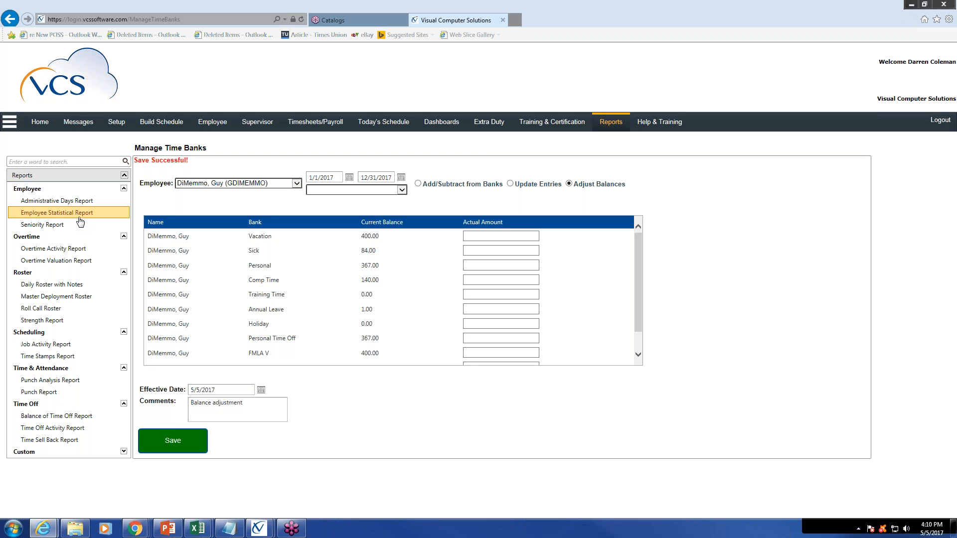
click(119, 218)
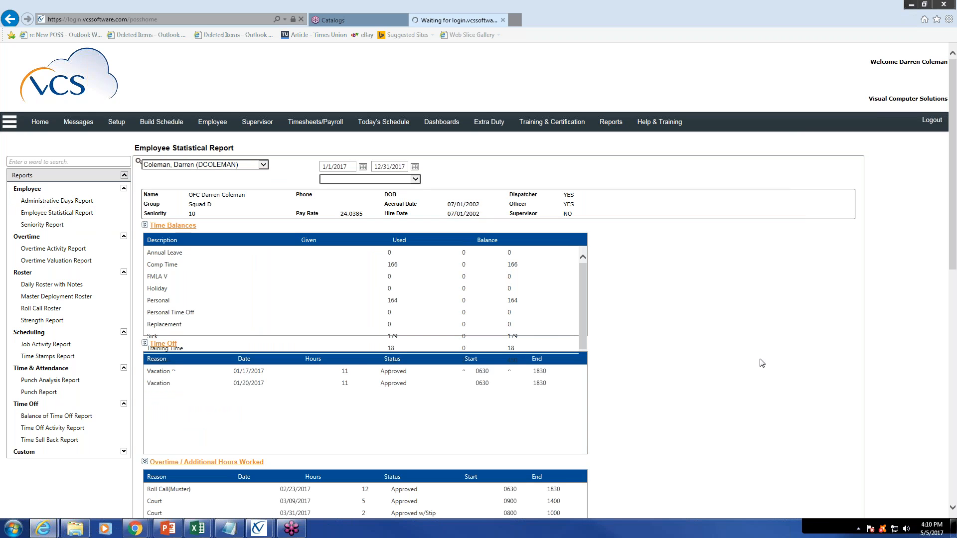
click(263, 165)
click(245, 172)
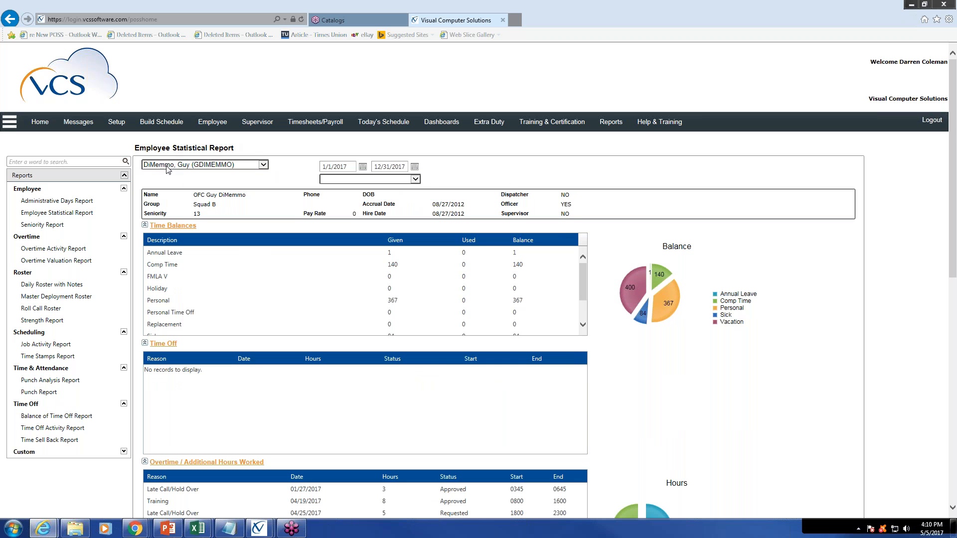
Review the report's Time Balances and Administrative Days Log, checking the uploaded entries, the 5/5/2017 balance adjustment and earlier entries
scroll(423, 351, down, 3)
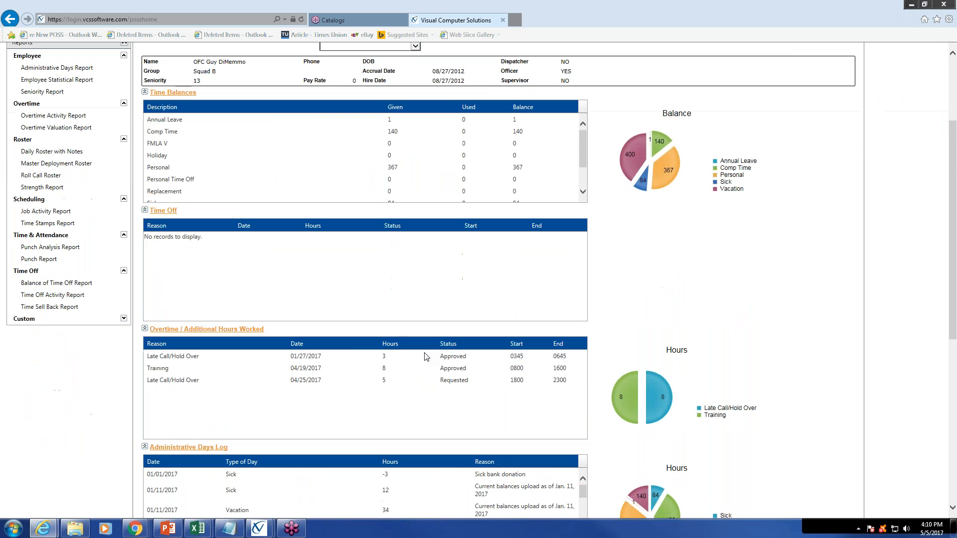
scroll(424, 356, down, 3)
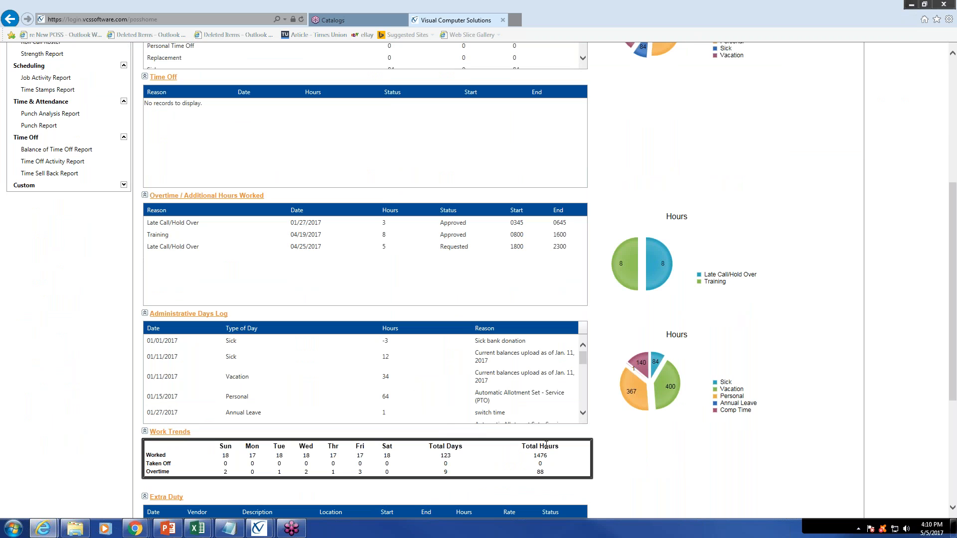
drag(583, 356, 584, 401)
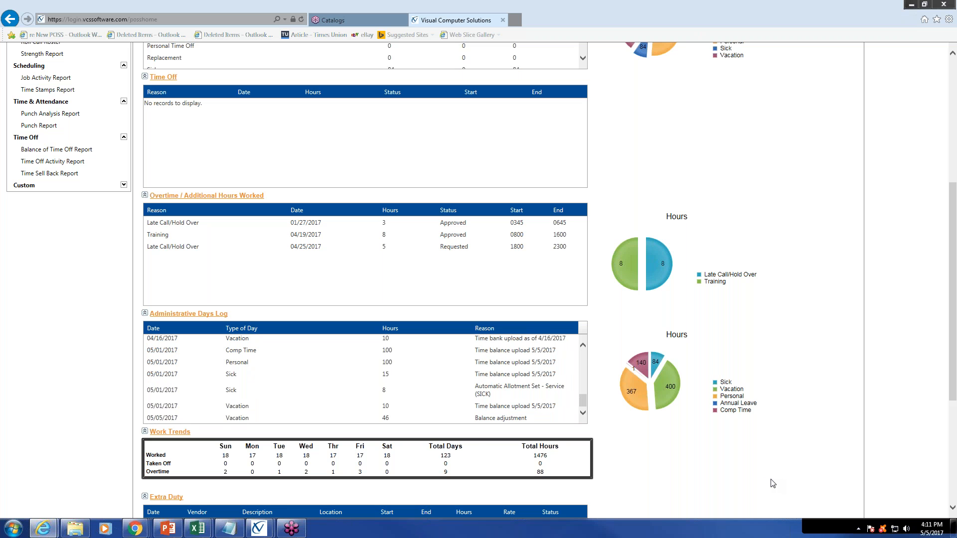
scroll(772, 483, up, 3)
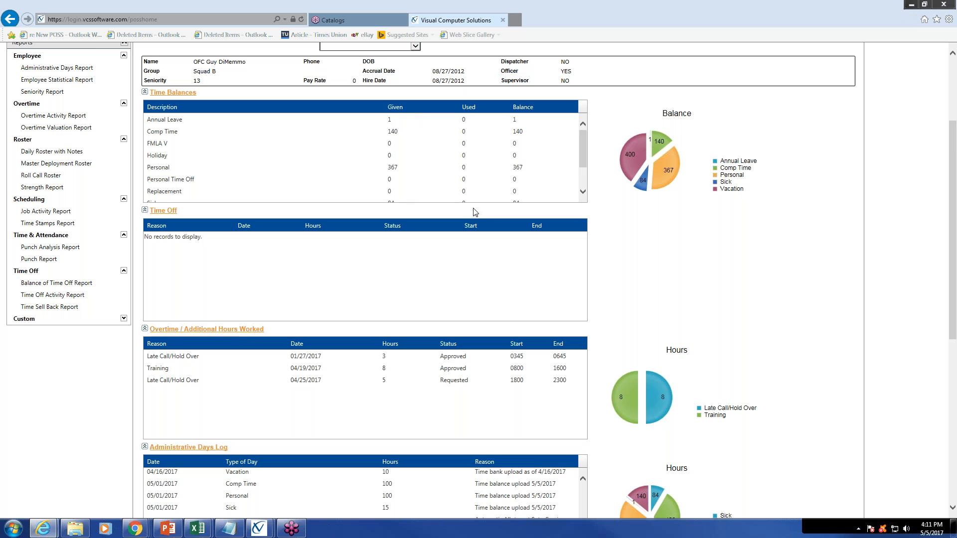
scroll(414, 299, down, 4)
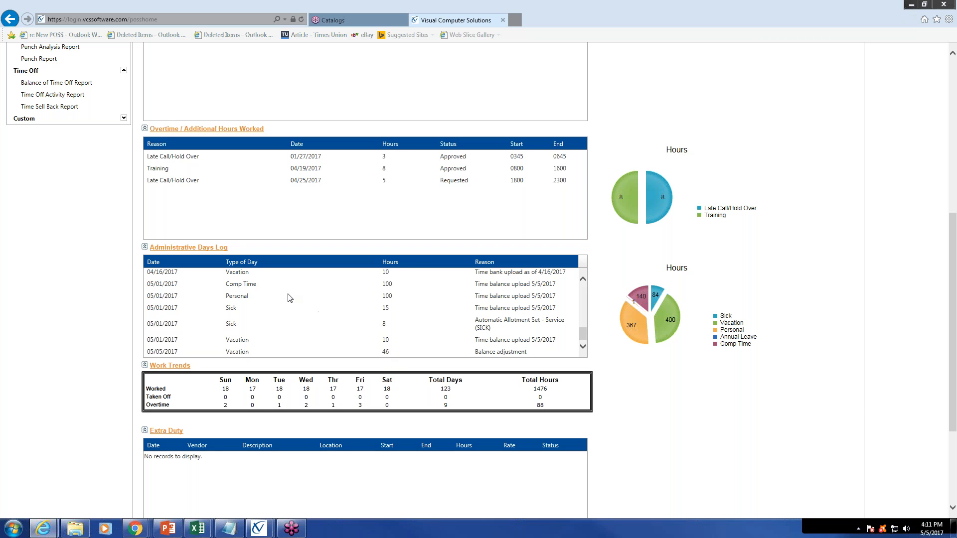
drag(584, 338, 584, 311)
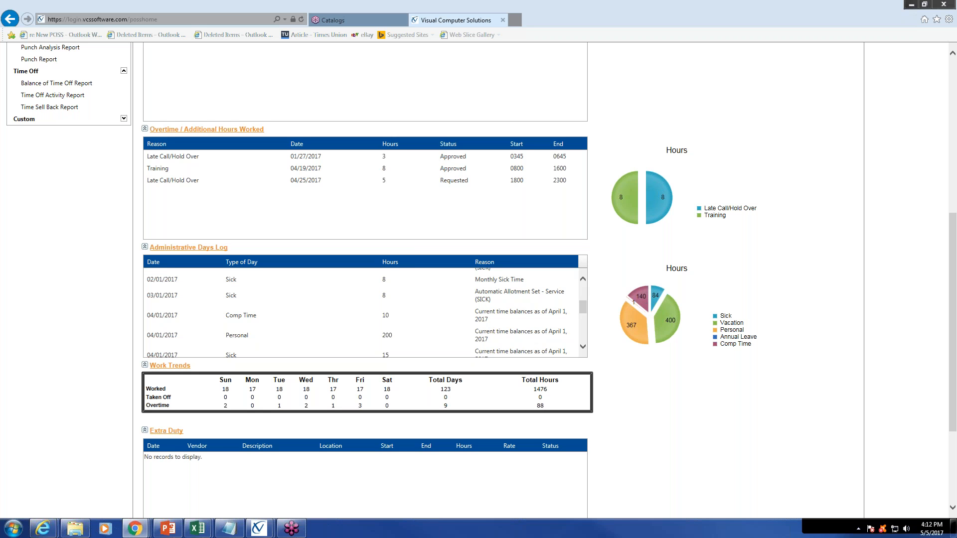
Switch to the Training Catalog in Chrome and look through the upcoming Advanced Setup classes from ADV-1 to ADV-9
drag(956, 19, 178, 33)
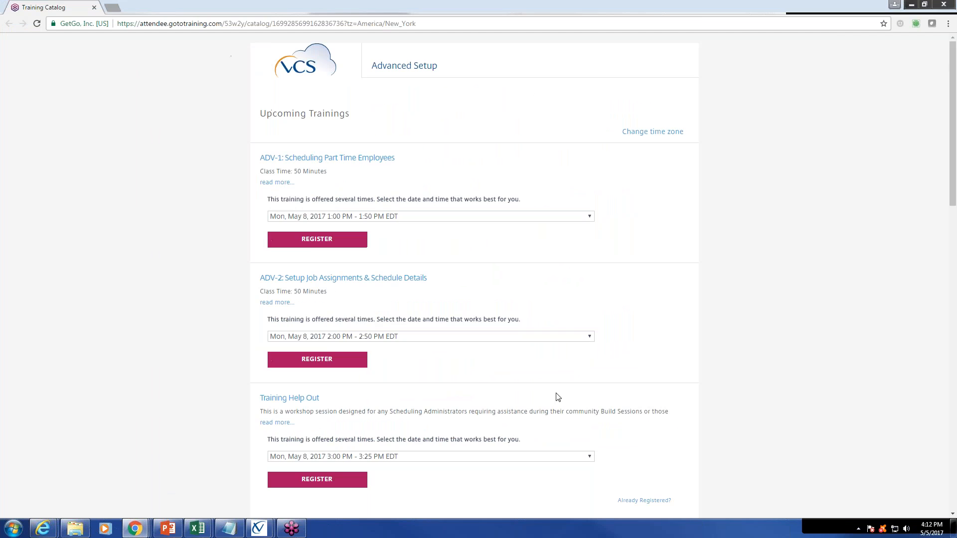
scroll(662, 338, down, 5)
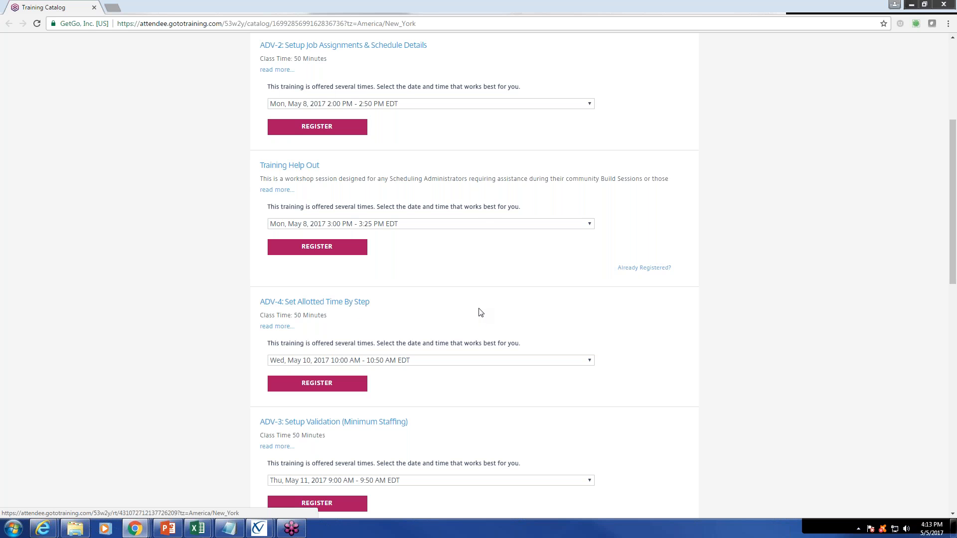
scroll(479, 312, up, 3)
scroll(479, 312, up, 1)
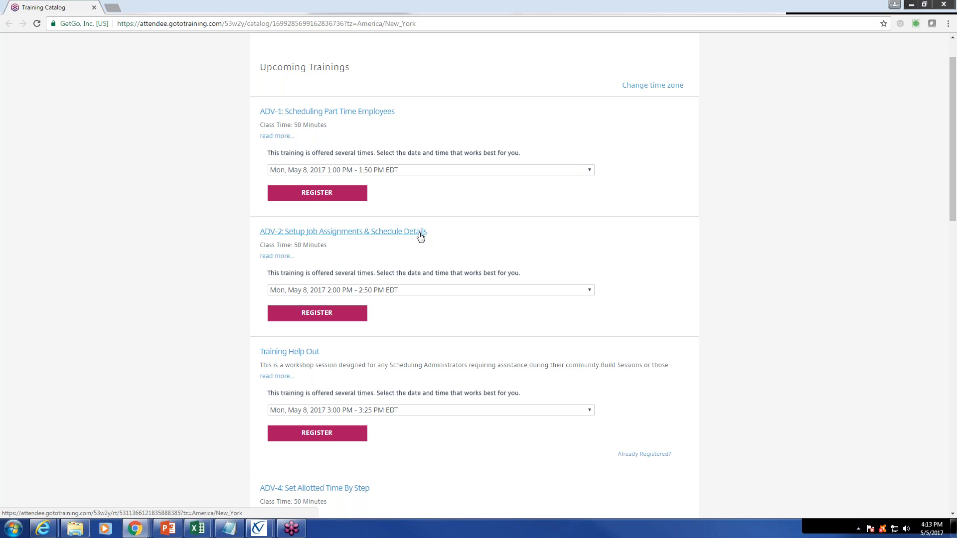
scroll(420, 237, down, 6)
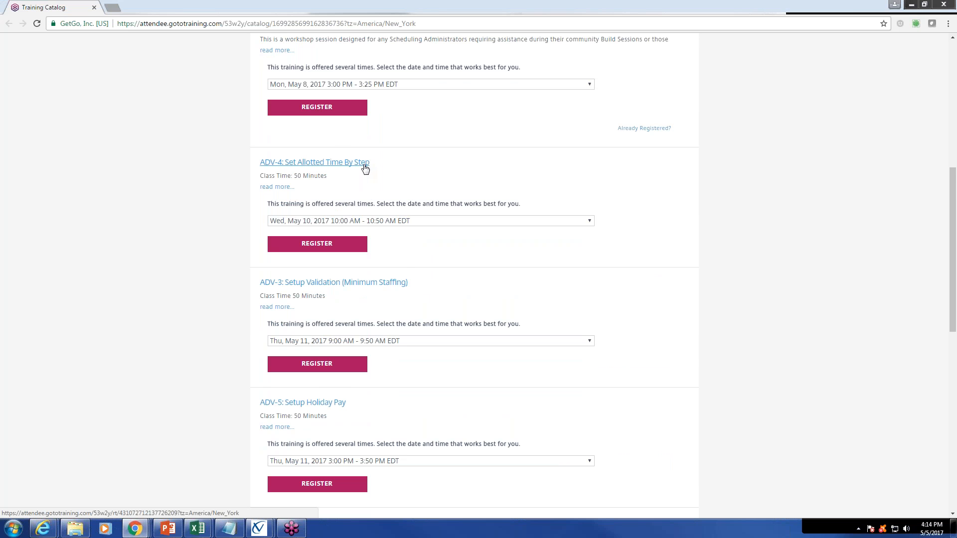
scroll(365, 168, down, 2)
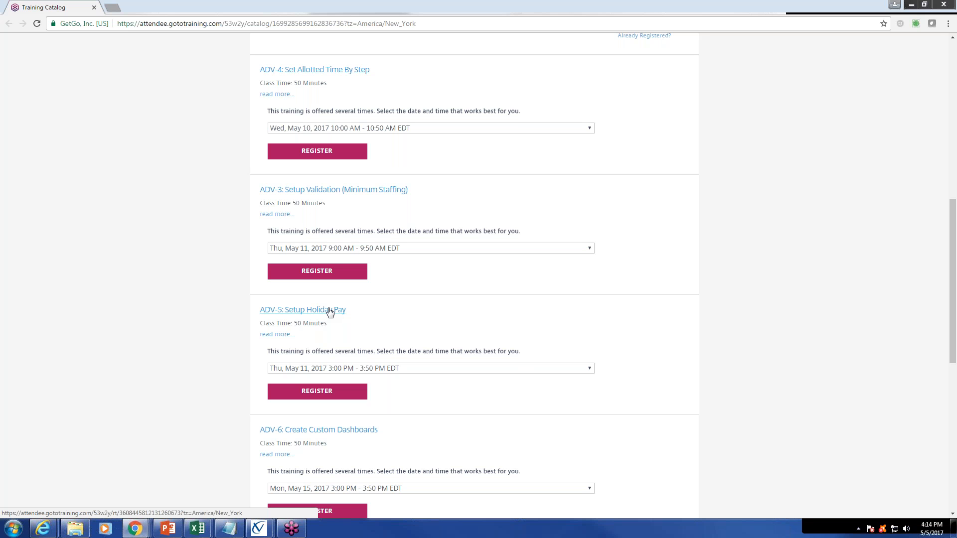
scroll(551, 363, down, 2)
scroll(552, 363, down, 2)
scroll(552, 363, down, 2)
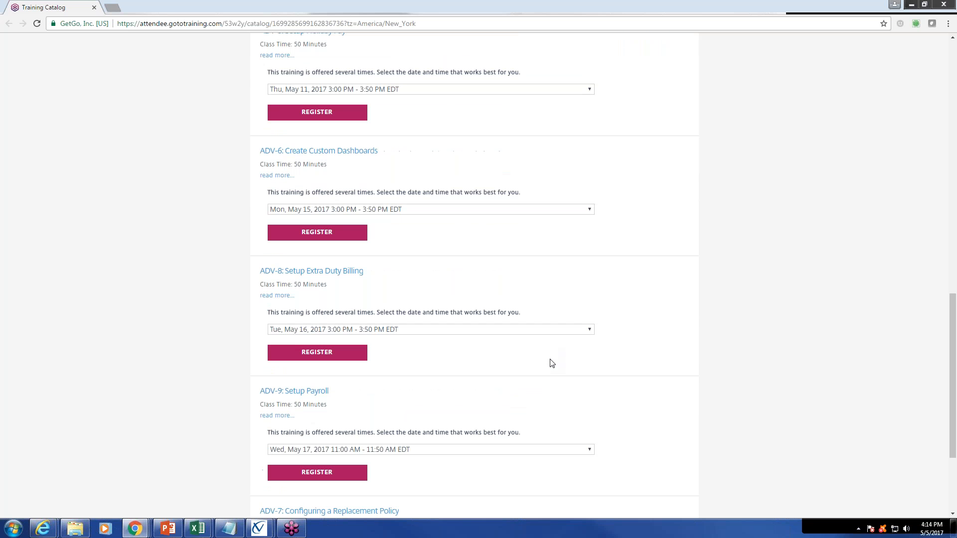
Return to the Training Help Out workshop and display its available session dates and times
scroll(552, 363, up, 10)
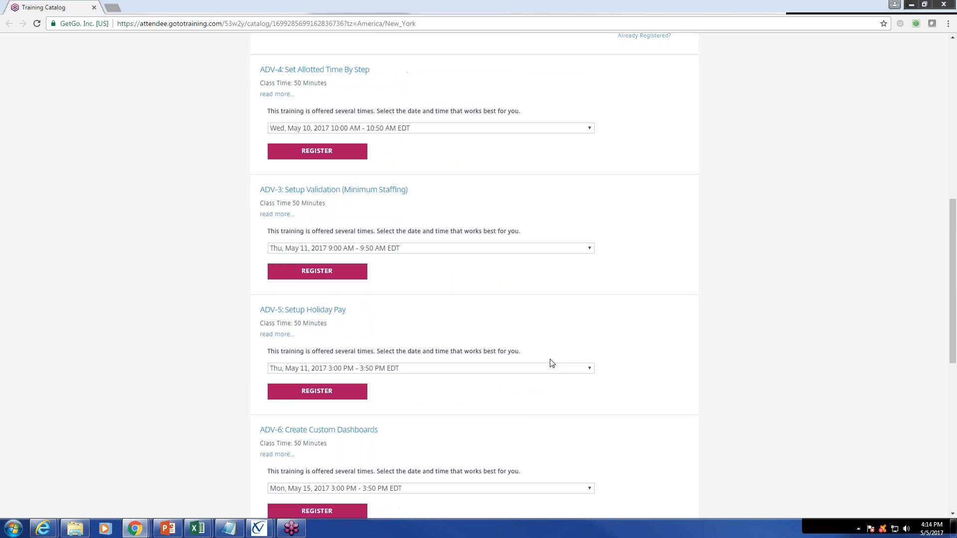
scroll(552, 363, up, 2)
click(590, 270)
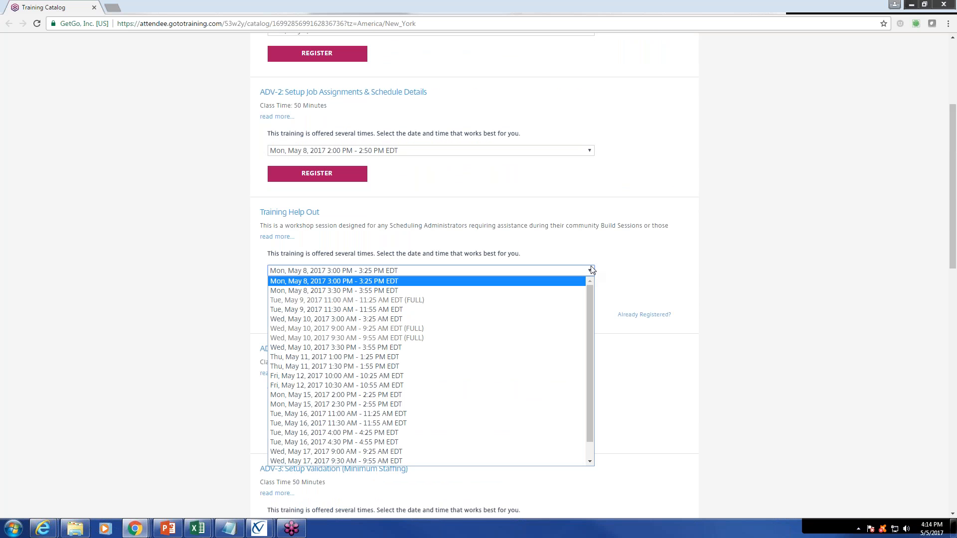